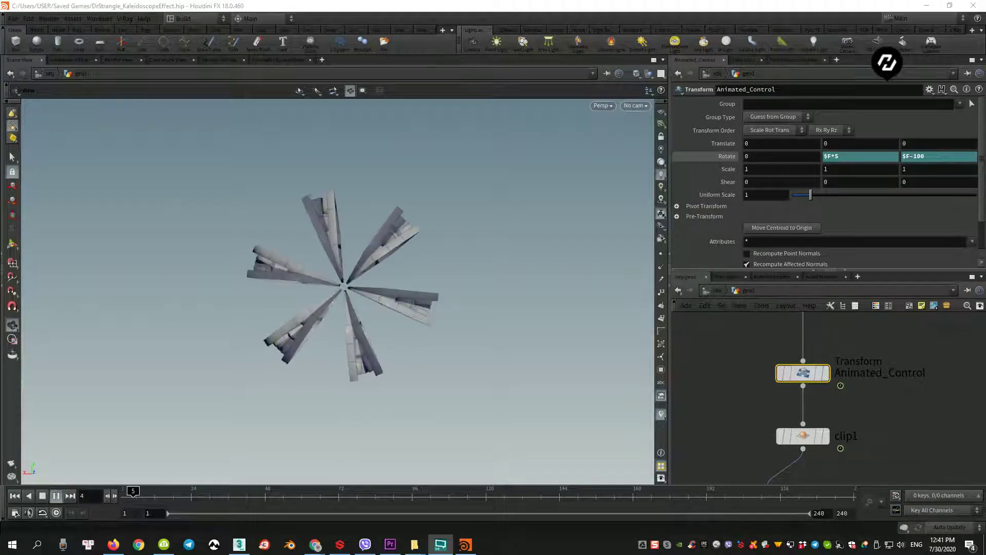
# Open the Windows Volume Mixer from the speaker tray icon to check levels, then close it
pyautogui.rightClick(903, 549)
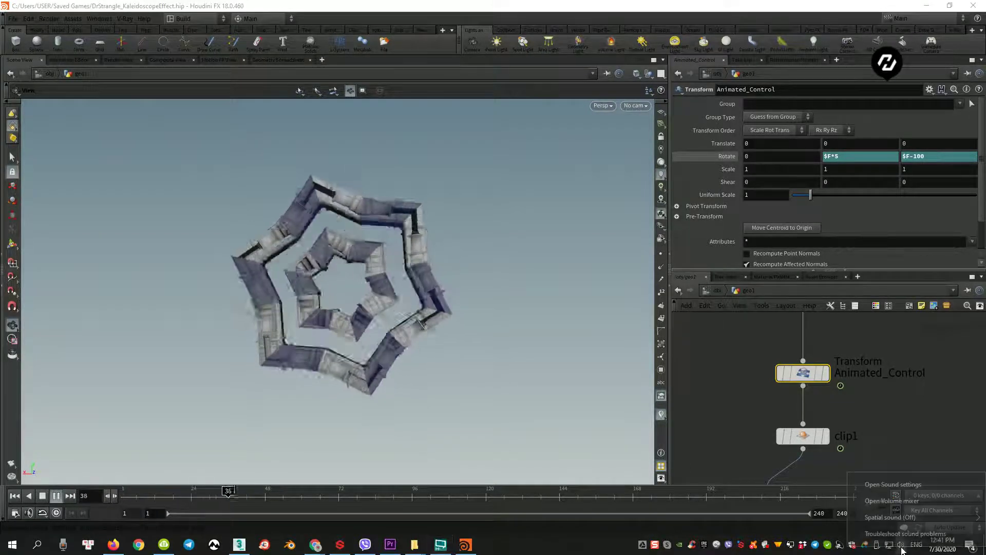
pyautogui.click(905, 502)
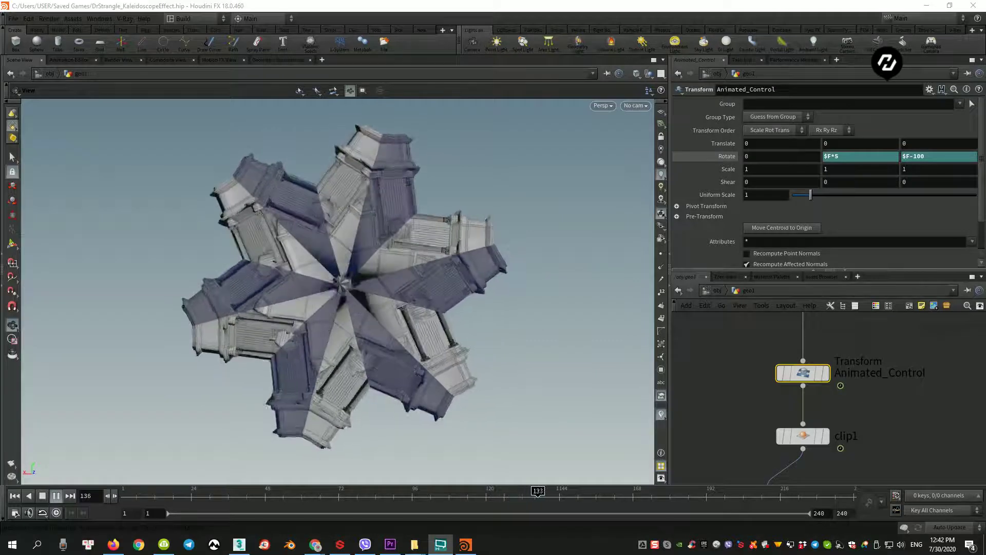
pyautogui.rightClick(902, 549)
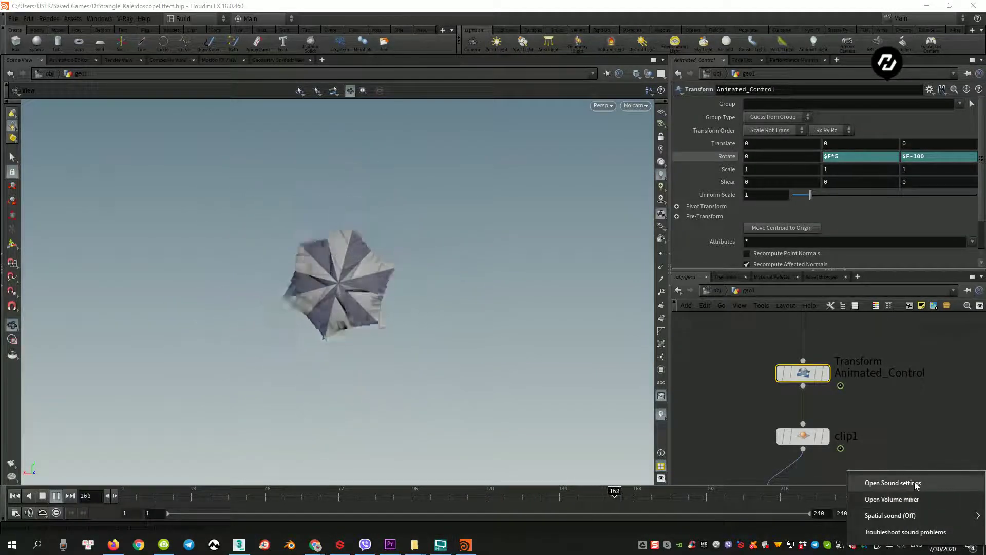
pyautogui.click(910, 501)
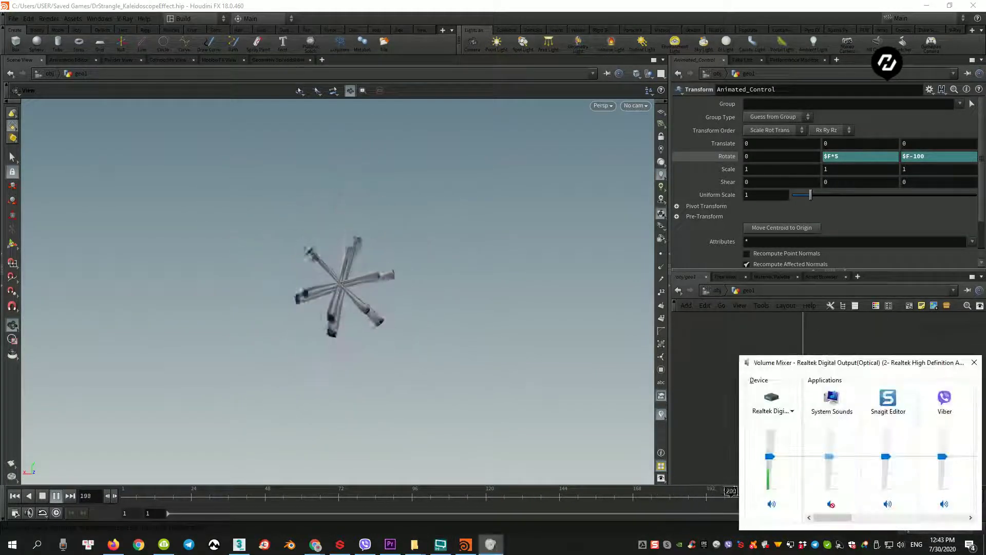
pyautogui.click(975, 362)
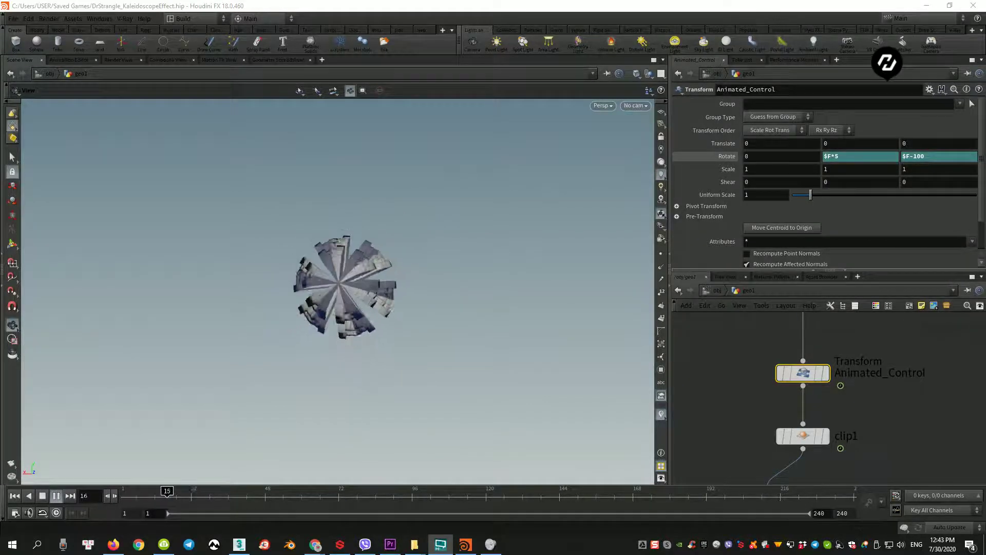
pyautogui.scroll(-3, 874, 408)
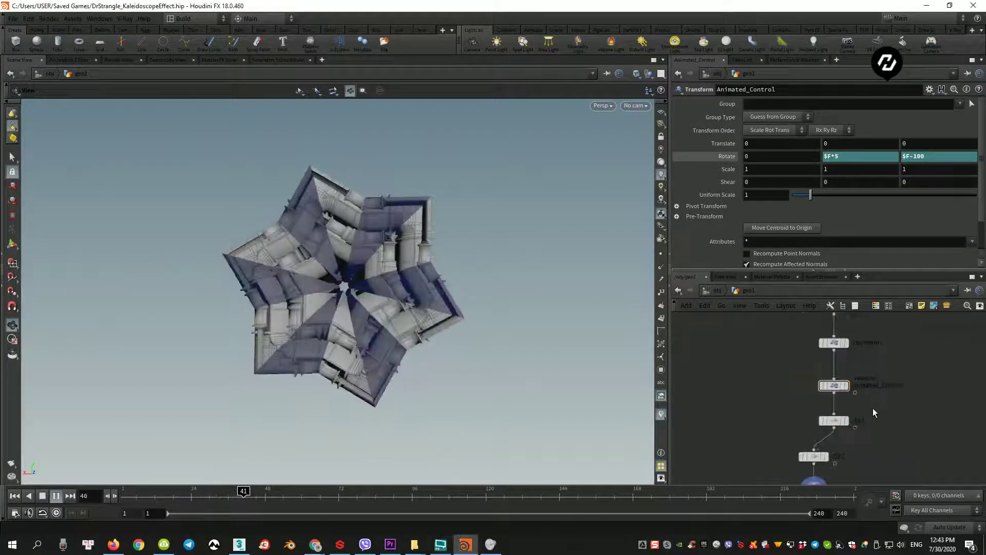
pyautogui.scroll(2, 884, 354)
pyautogui.moveTo(884, 351); pyautogui.dragTo(882, 411, button='middle')
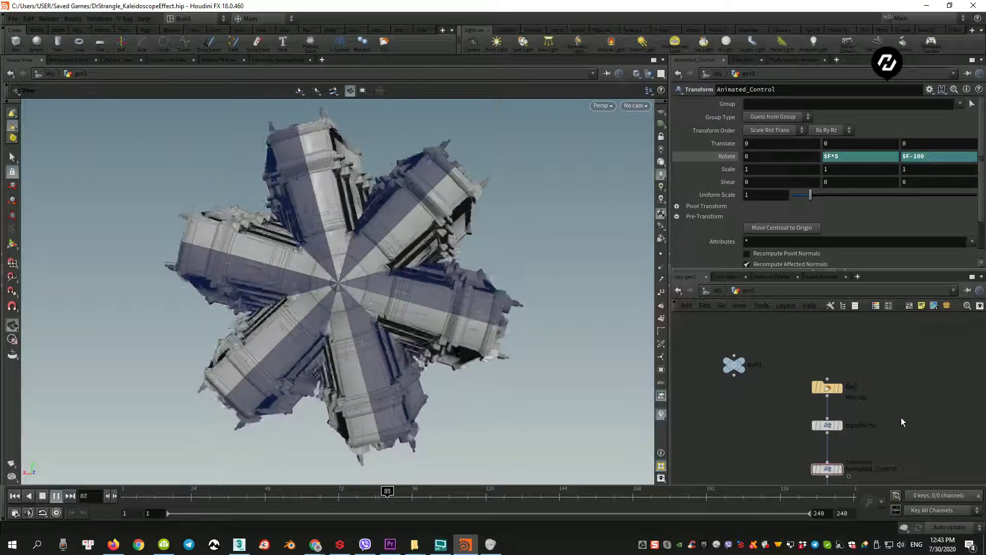
pyautogui.moveTo(870, 425); pyautogui.dragTo(874, 354, button='middle')
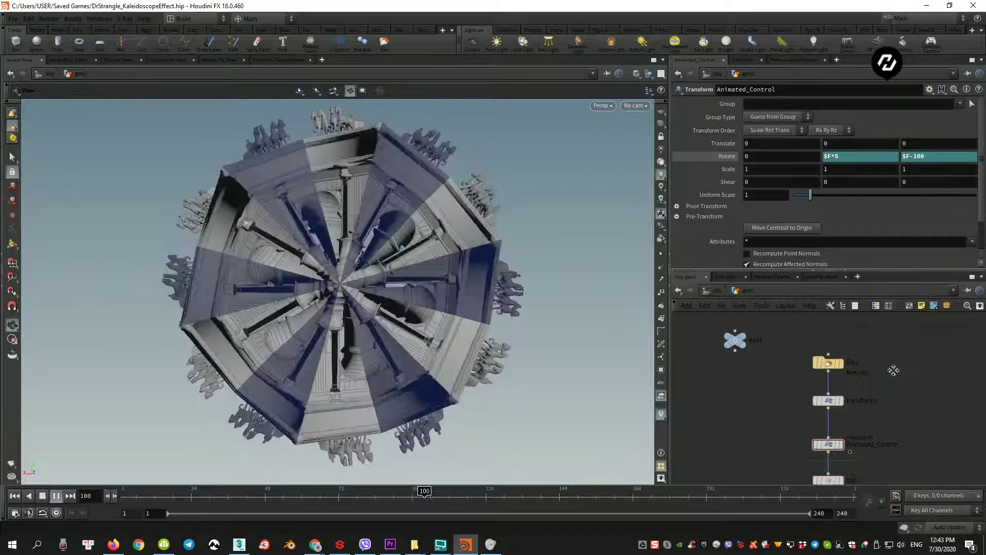
pyautogui.scroll(4, 847, 398)
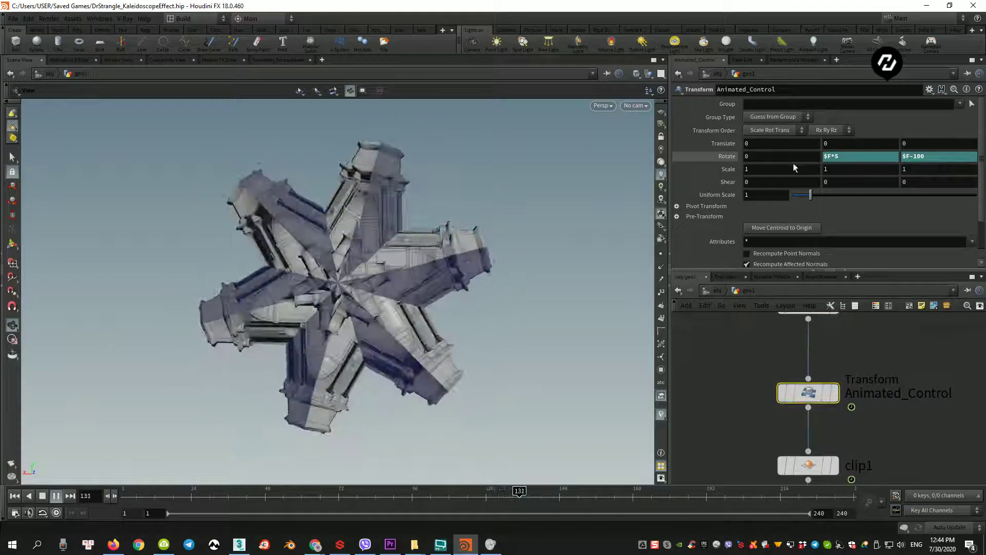
# Drive Animated_Control's Rotate X with the $F expression
pyautogui.click(835, 156)
pyautogui.write('$')
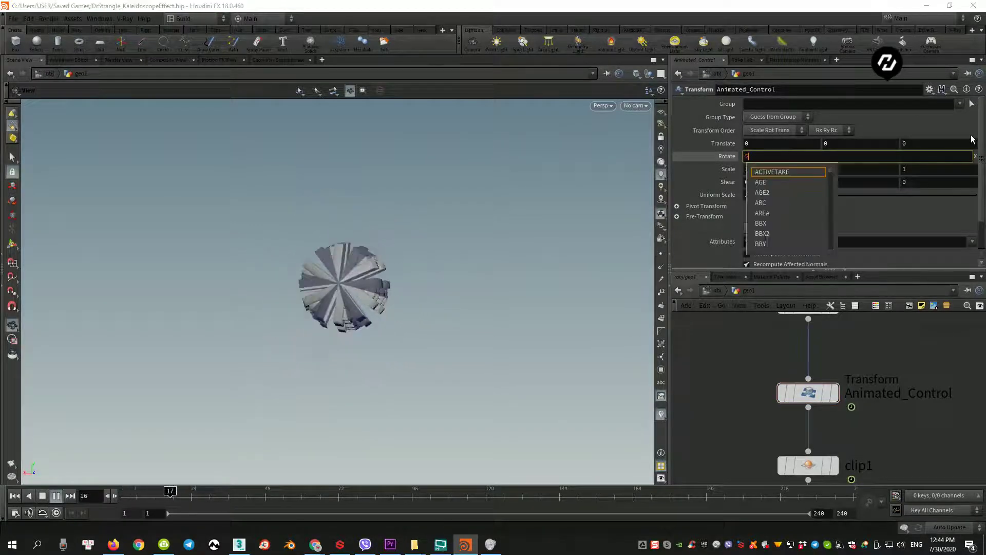
pyautogui.write('F')
pyautogui.press('Return')
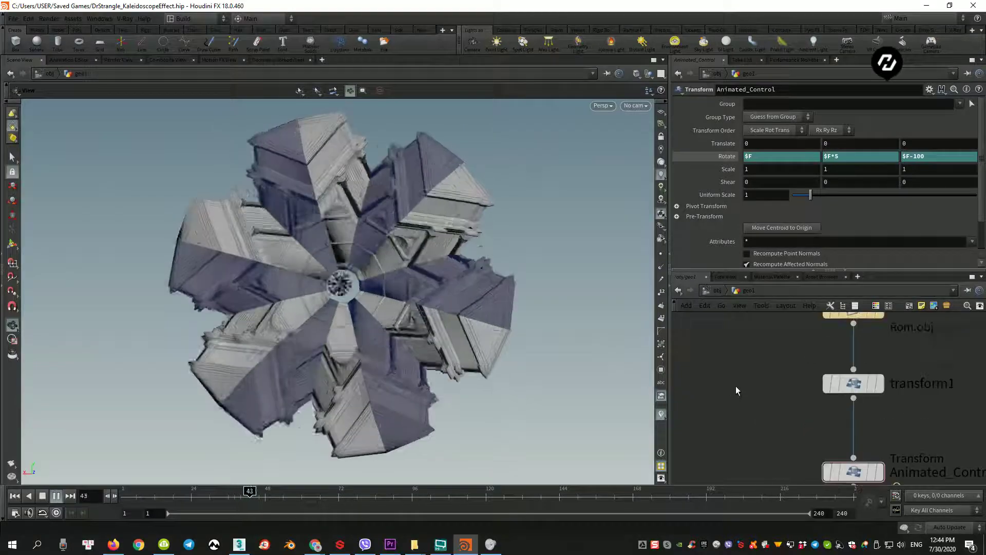
pyautogui.scroll(-3, 736, 387)
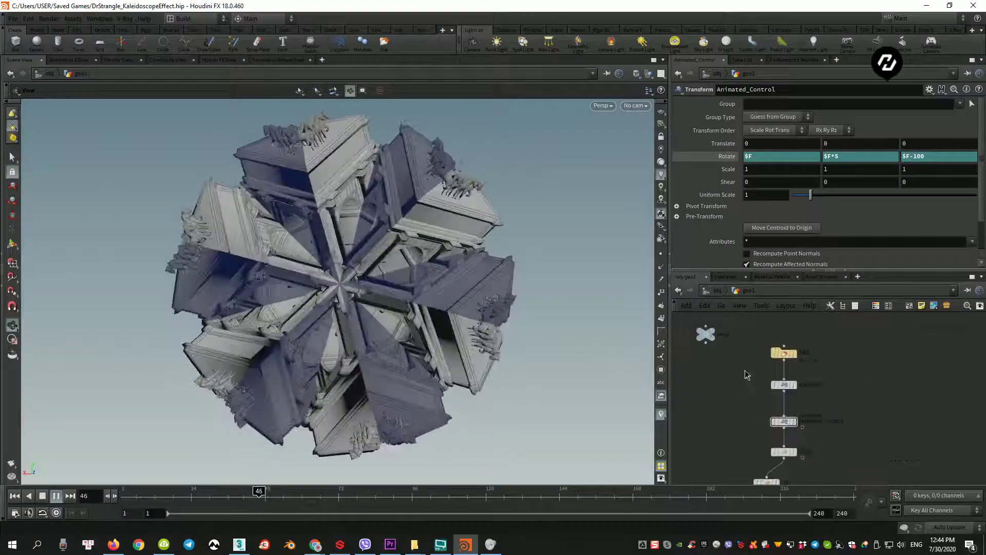
# On null1, try different Number of Slide values, reducing to 8 and then entering 16
pyautogui.click(717, 354)
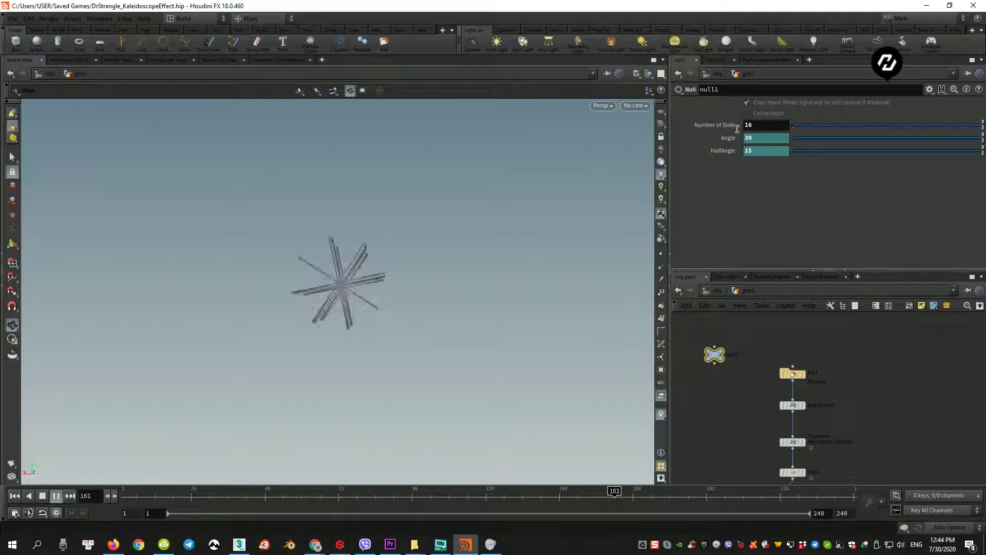
pyautogui.click(756, 125)
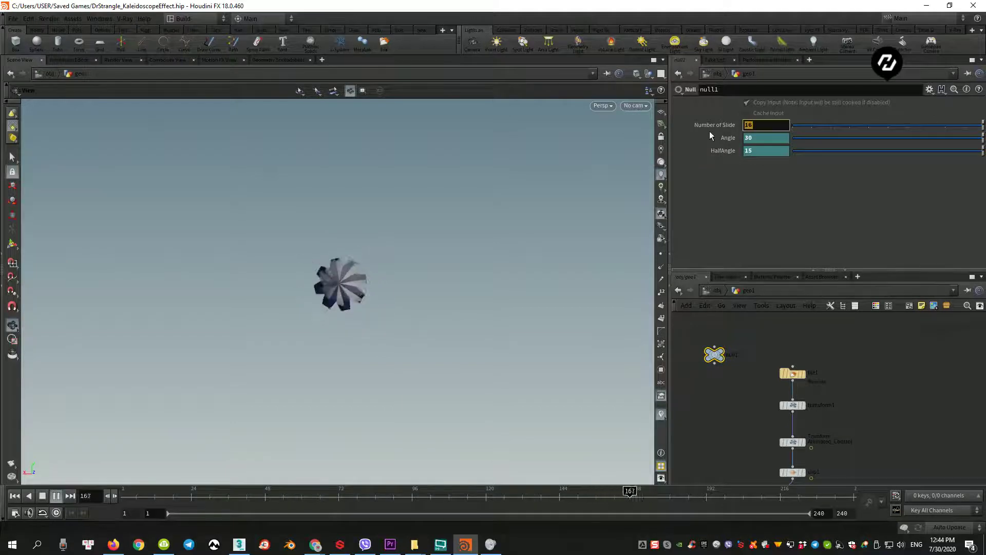
pyautogui.write('6')
pyautogui.click(905, 125)
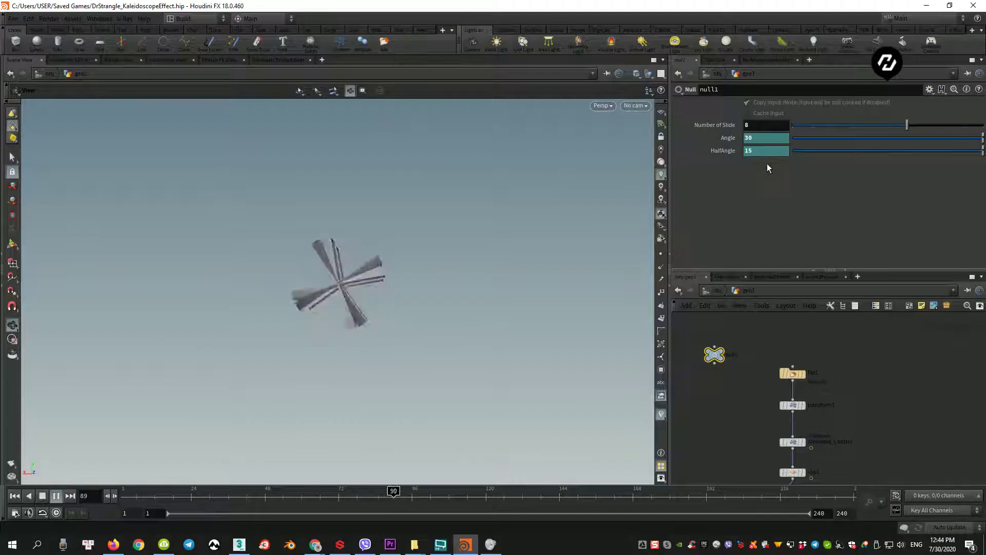
pyautogui.doubleClick(763, 127)
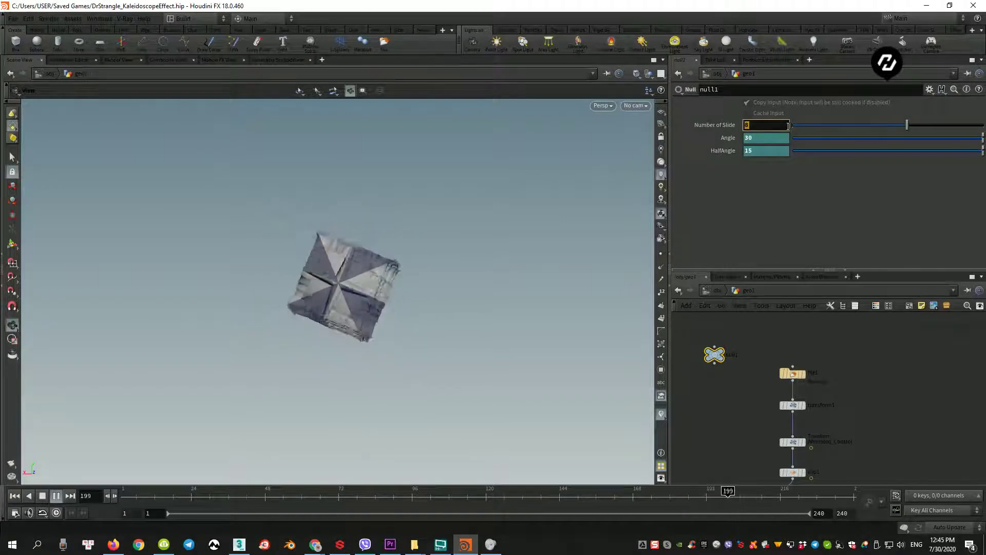
pyautogui.write('16')
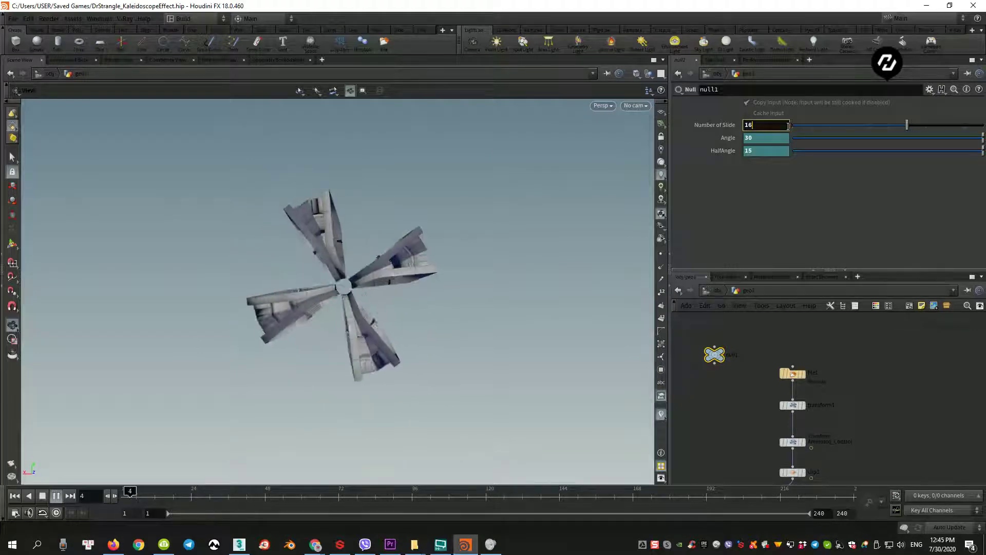
pyautogui.press('Return')
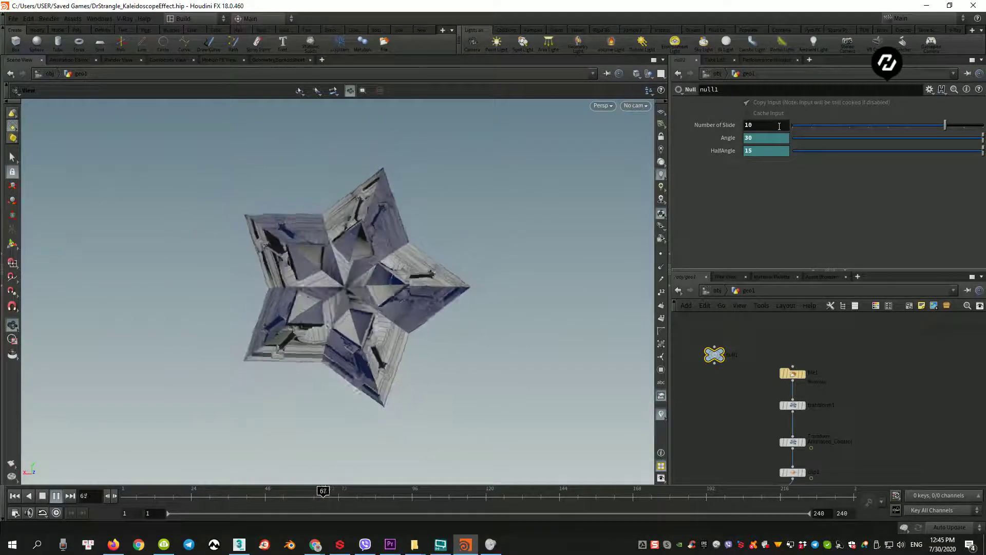
# Change Animated_Control's Rotate X expression to $F+100
pyautogui.click(792, 446)
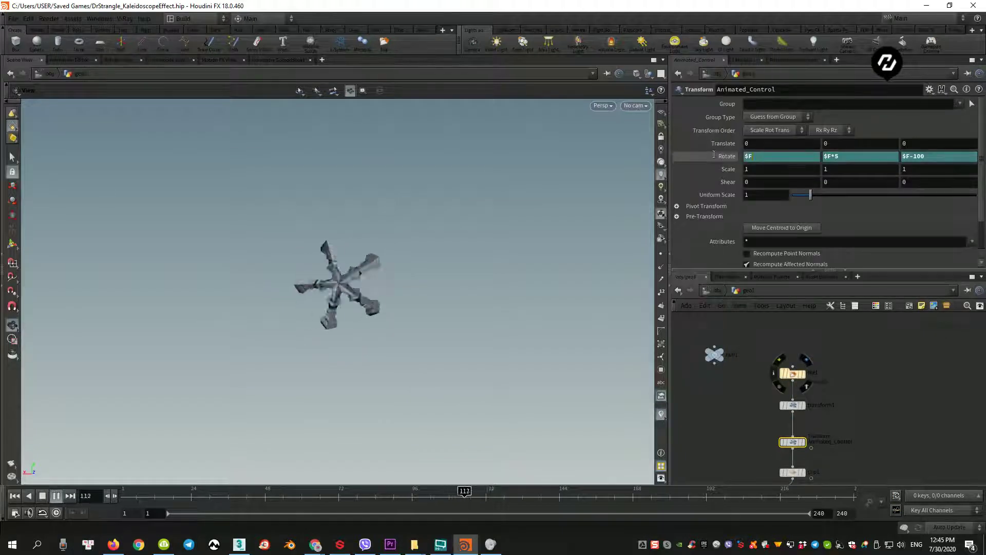
pyautogui.click(781, 155)
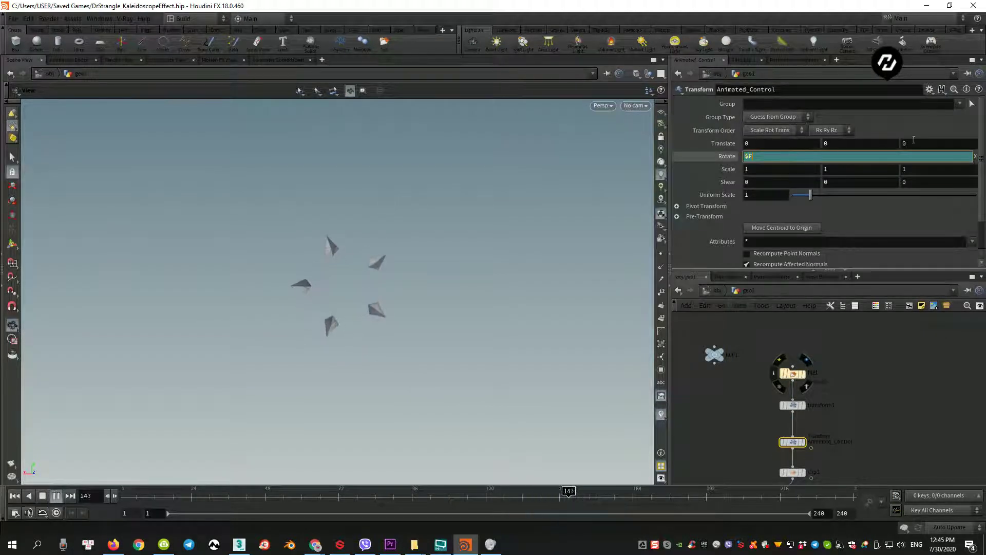
pyautogui.write('+100')
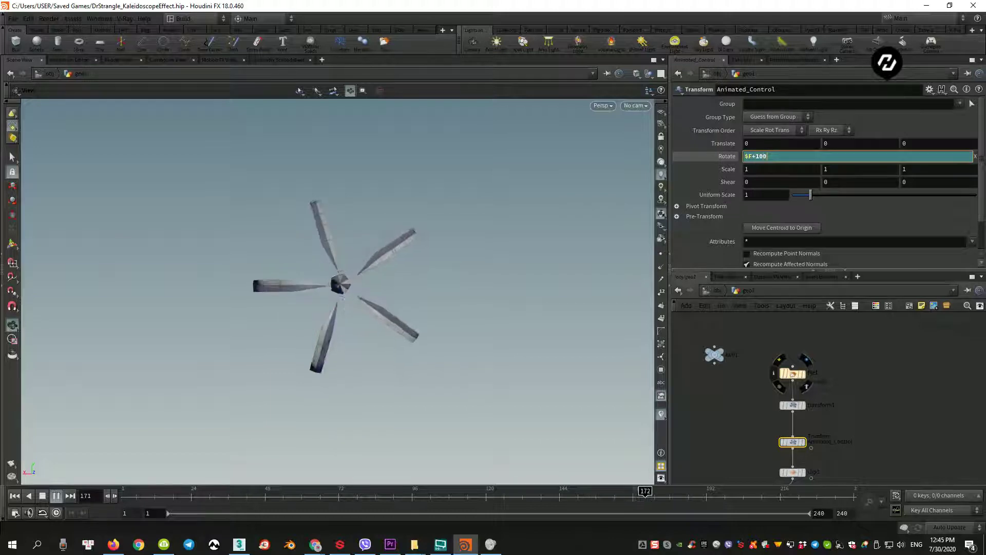
pyautogui.press('Return')
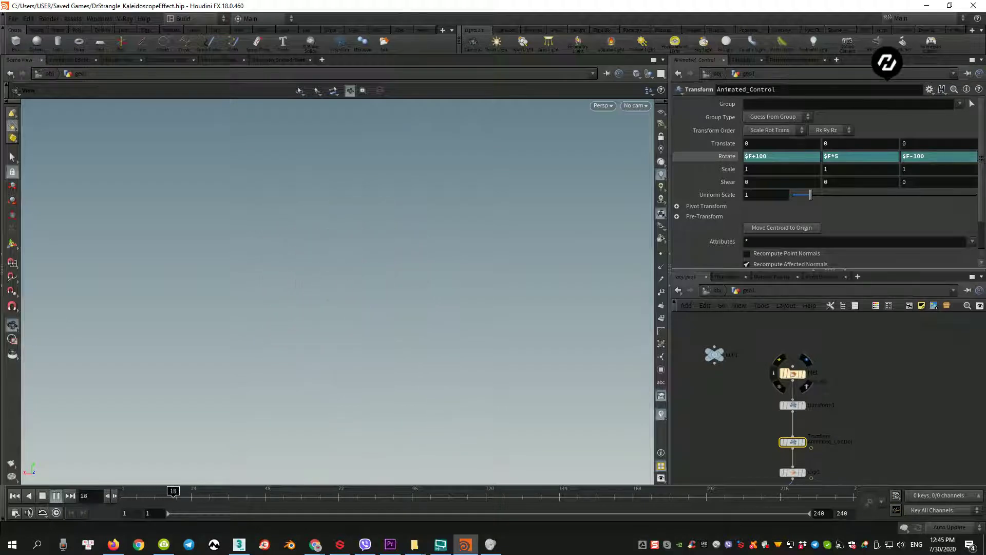
# Revise the Rotate X expression to $F-100 and resume playback
pyautogui.click(758, 157)
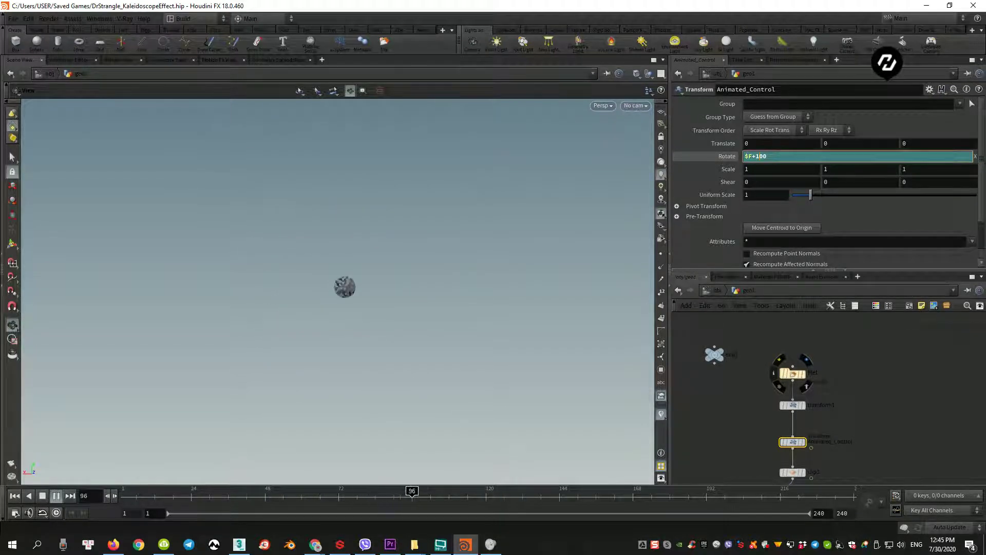
pyautogui.press('Up')
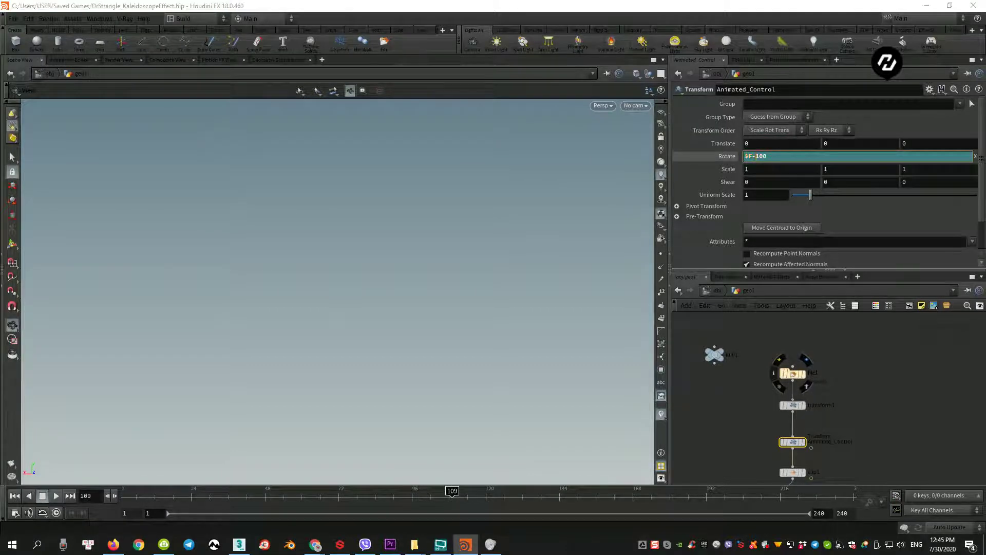
pyautogui.press('Return')
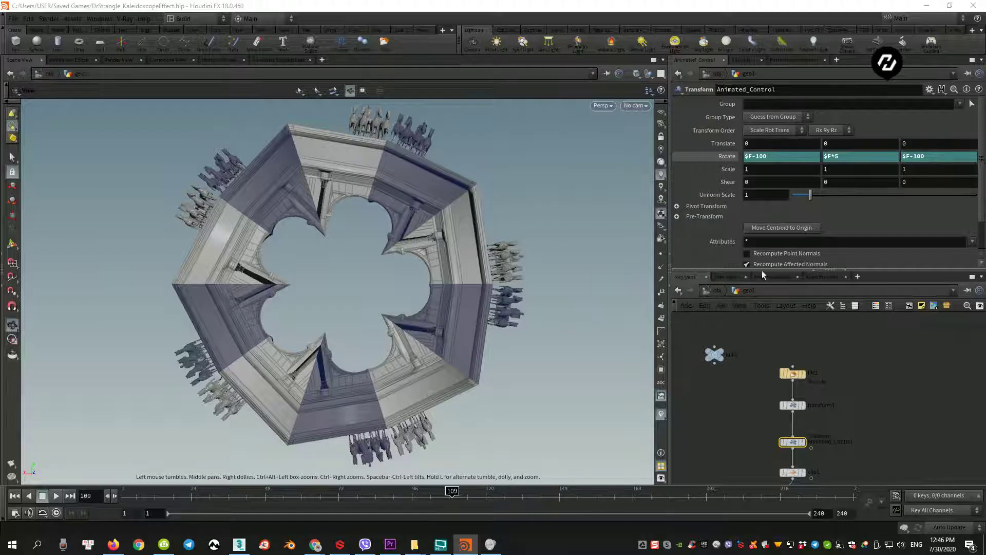
pyautogui.click(56, 495)
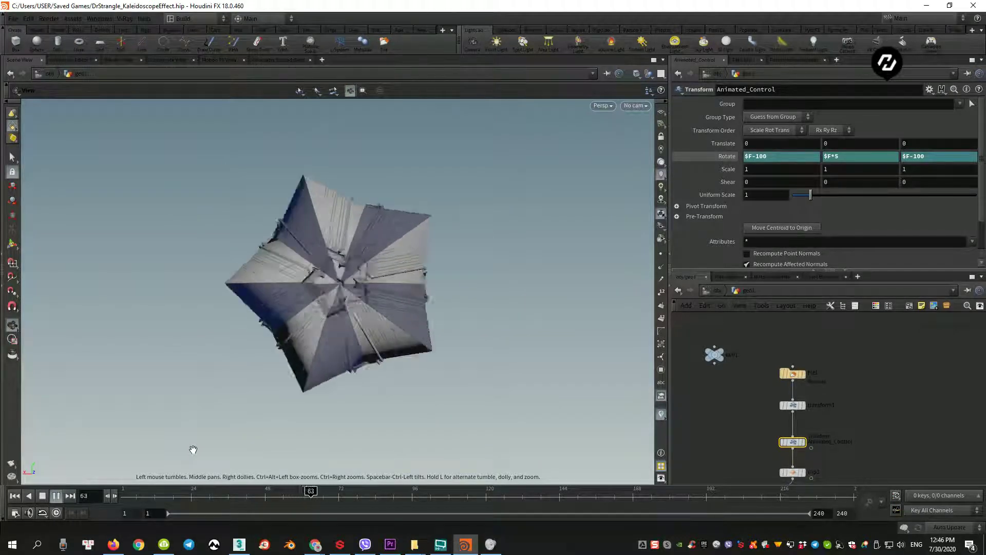
# Pause at frame 93, display the raw imported file1 arch and inspect it from below
pyautogui.click(46, 497)
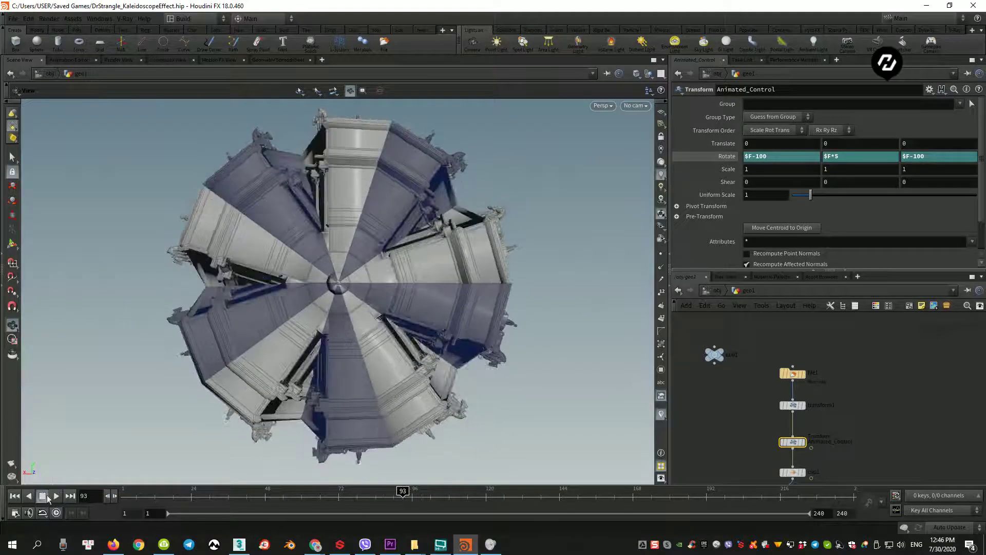
pyautogui.click(801, 377)
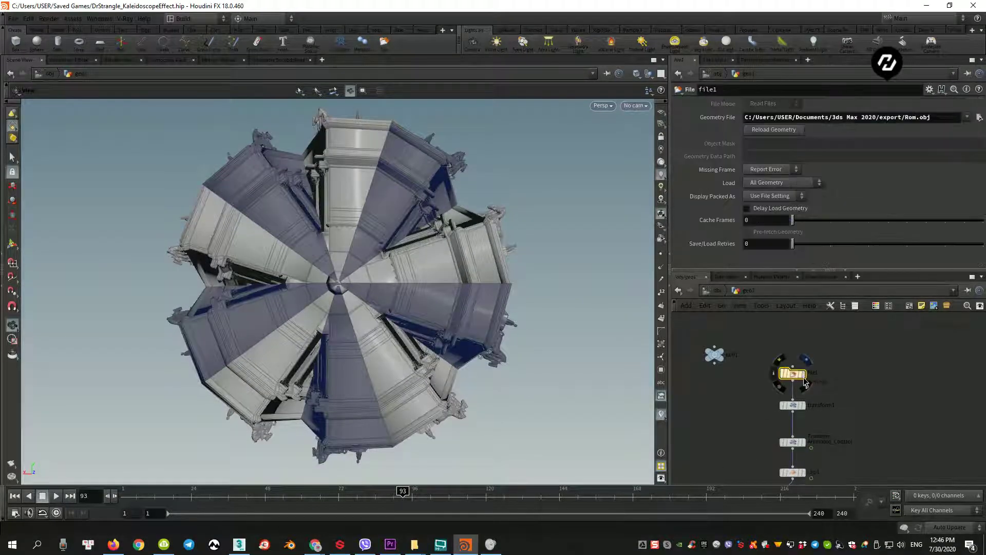
pyautogui.click(806, 360)
pyautogui.scroll(-5, 452, 243)
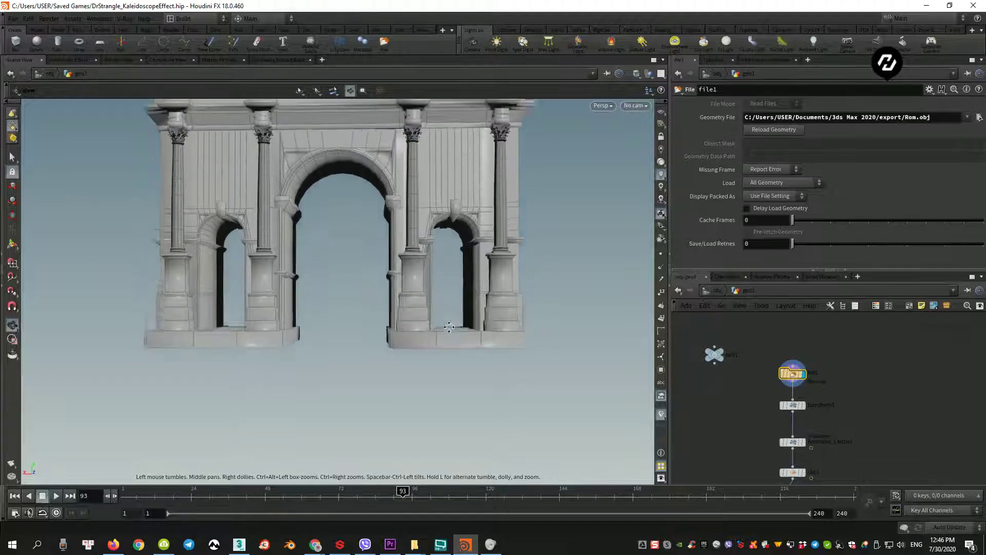
pyautogui.scroll(-3, 439, 280)
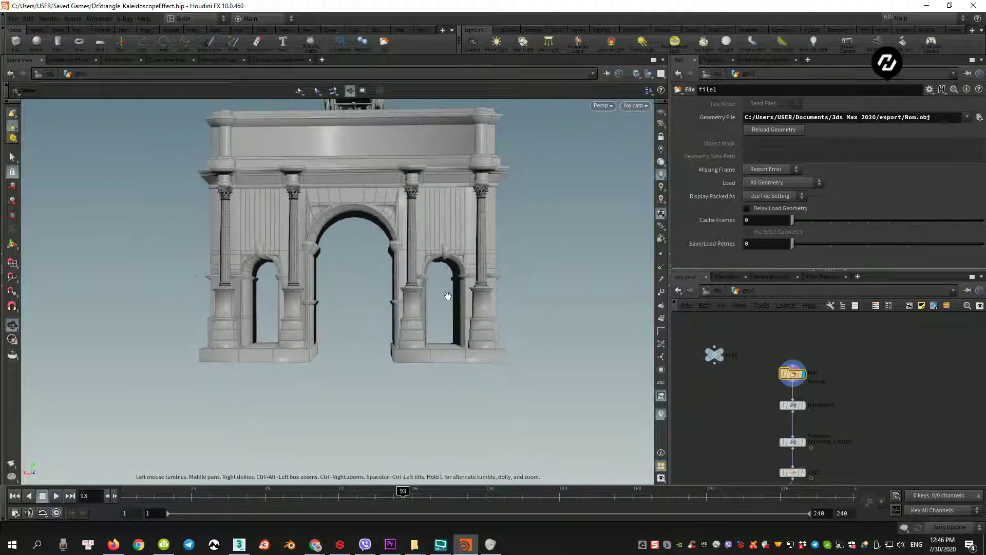
pyautogui.scroll(-2, 448, 296)
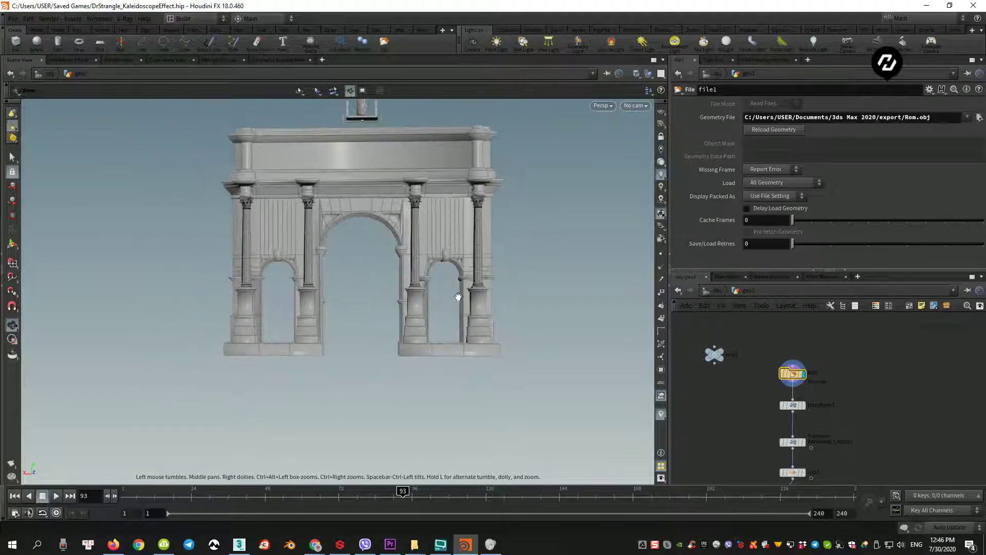
pyautogui.moveTo(454, 293); pyautogui.dragTo(439, 339, button='middle')
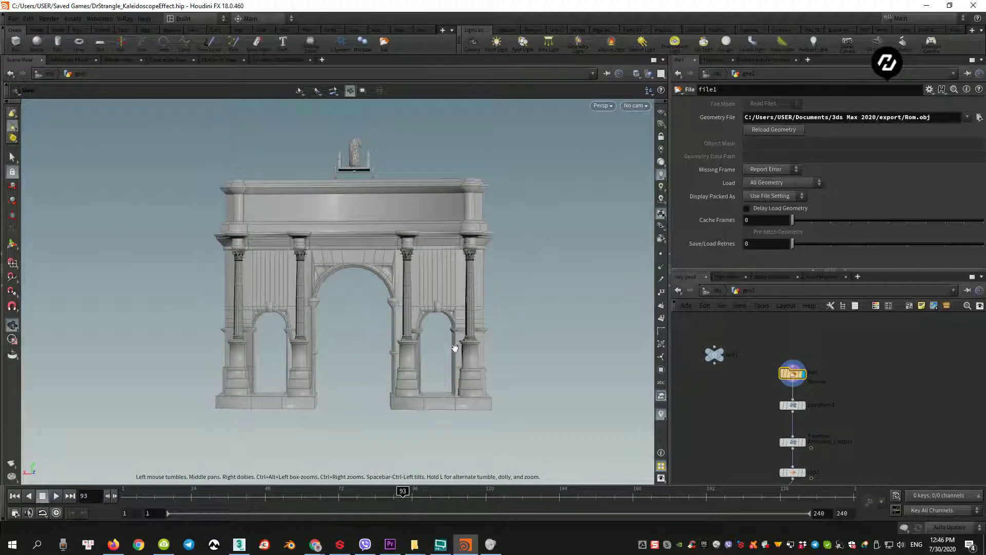
pyautogui.moveTo(455, 348); pyautogui.dragTo(496, 381)
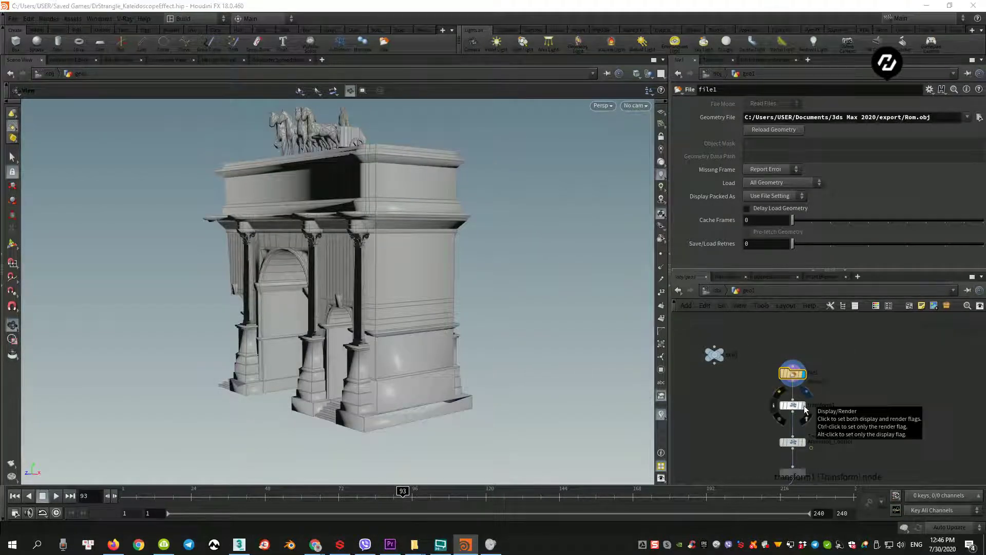
# Display transform1's output, orbit around the arch, and bring the clip nodes into view
pyautogui.click(806, 410)
pyautogui.moveTo(327, 371)
pyautogui.mouseDown()
pyautogui.moveTo(345, 329)
pyautogui.moveTo(441, 301)
pyautogui.mouseUp()
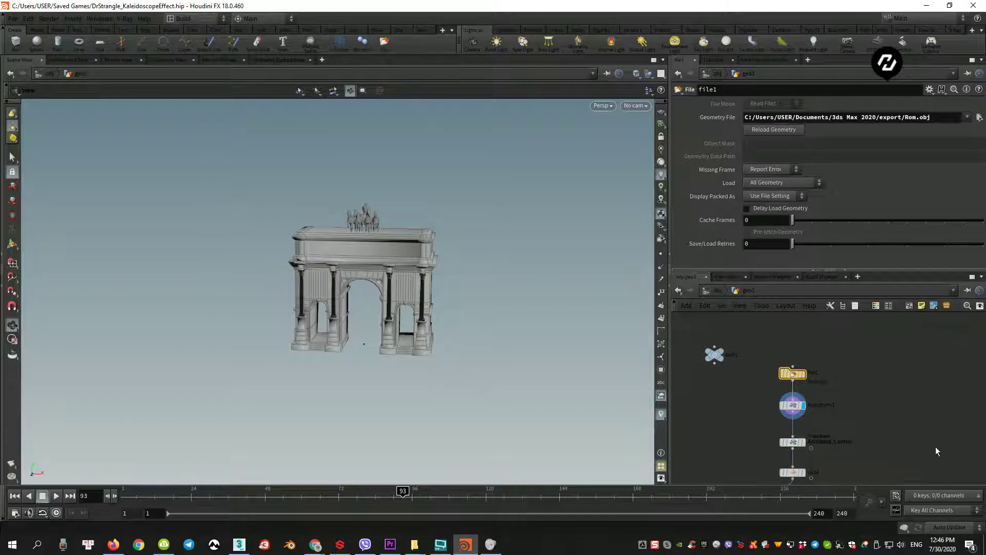
pyautogui.moveTo(912, 447); pyautogui.dragTo(900, 398, button='middle')
pyautogui.moveTo(318, 365)
pyautogui.mouseDown()
pyautogui.moveTo(366, 368)
pyautogui.moveTo(586, 326)
pyautogui.moveTo(625, 340)
pyautogui.mouseUp()
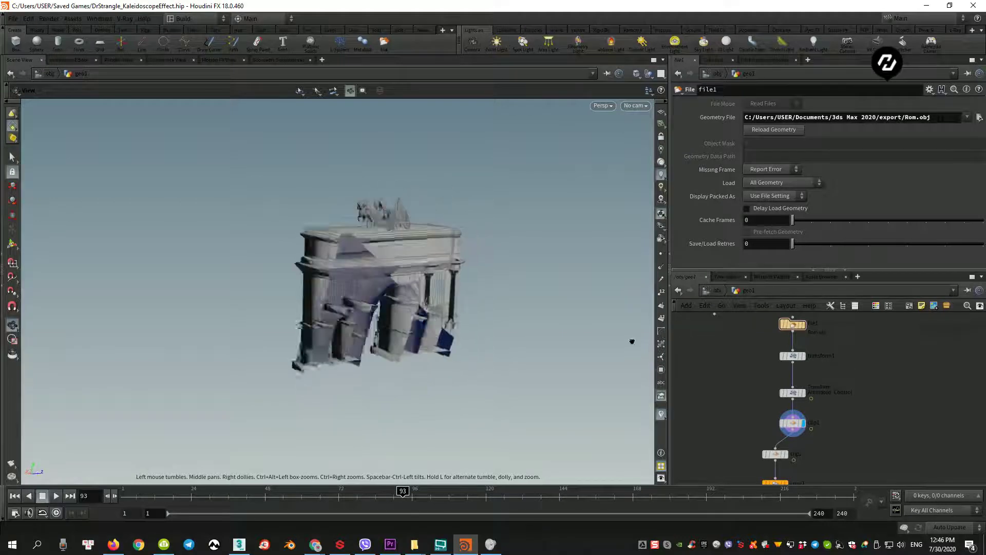
# Display clip2's output and inspect clip1's Direction expression
pyautogui.click(786, 454)
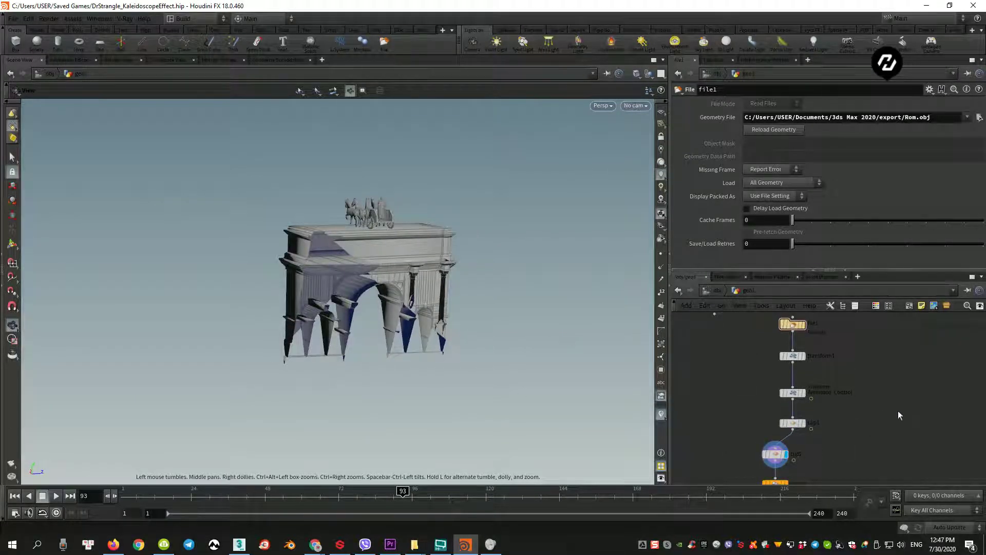
pyautogui.moveTo(865, 401); pyautogui.dragTo(879, 399, button='middle')
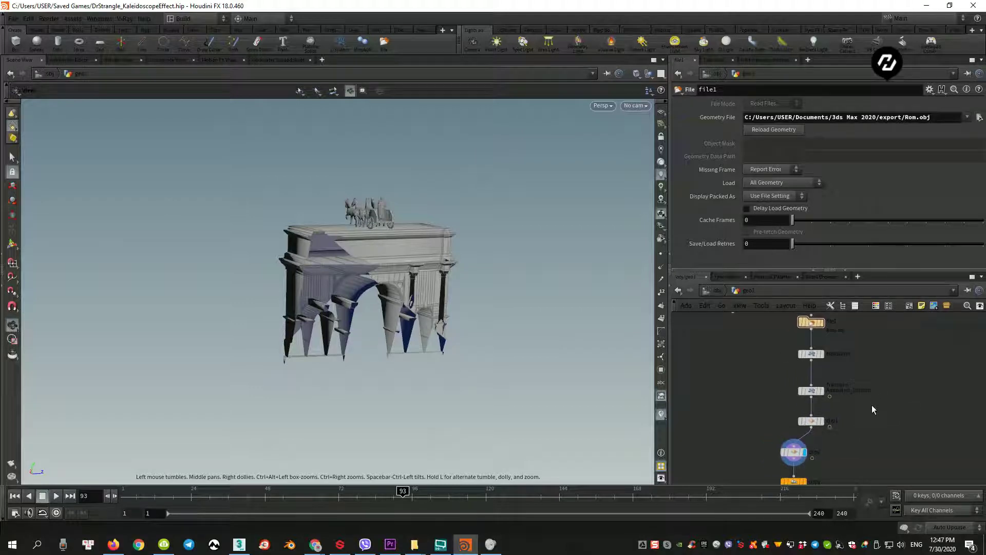
pyautogui.click(816, 424)
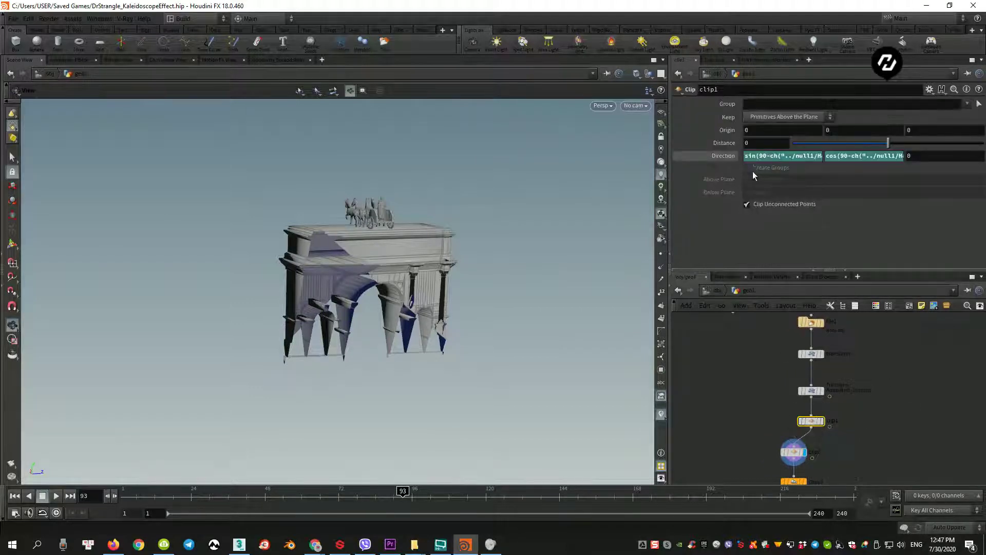
pyautogui.click(756, 155)
pyautogui.press('Return')
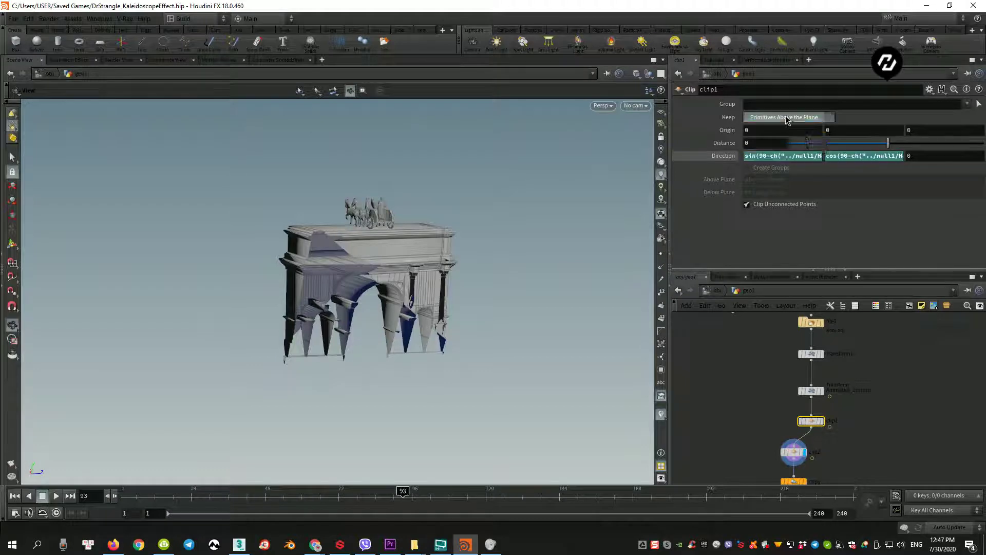
# Inspect clip2's Direction expression built from sin/cos of 90+HalfAngle
pyautogui.click(794, 452)
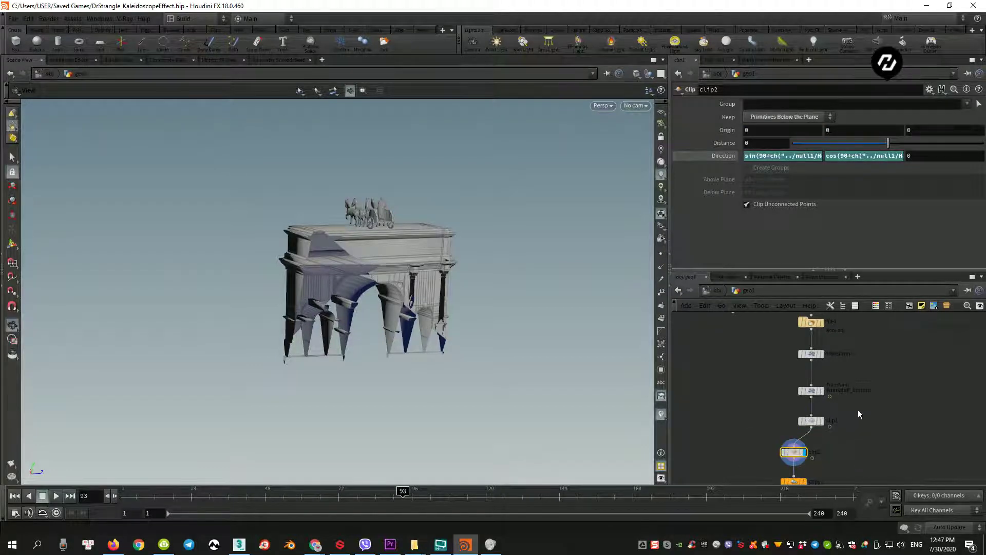
pyautogui.click(779, 156)
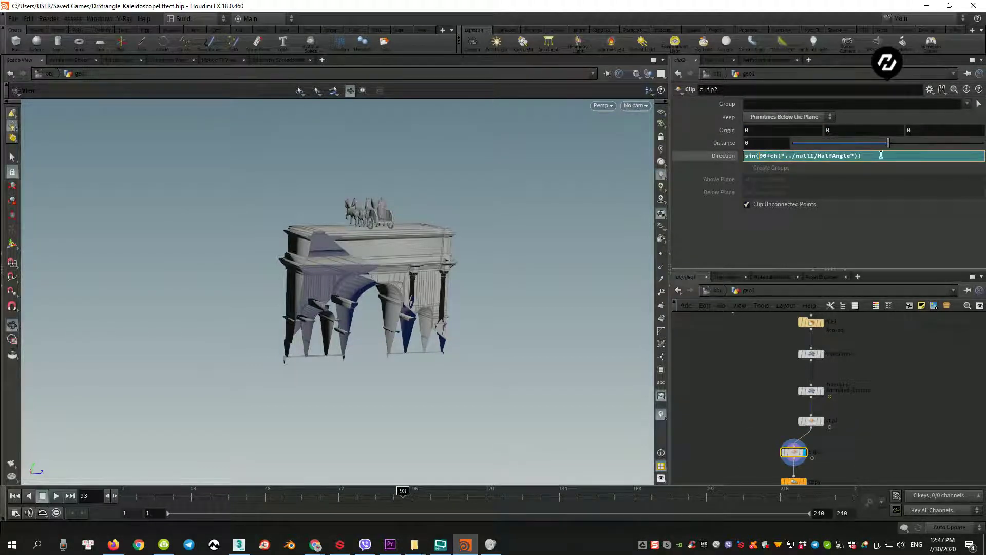
pyautogui.press('Return')
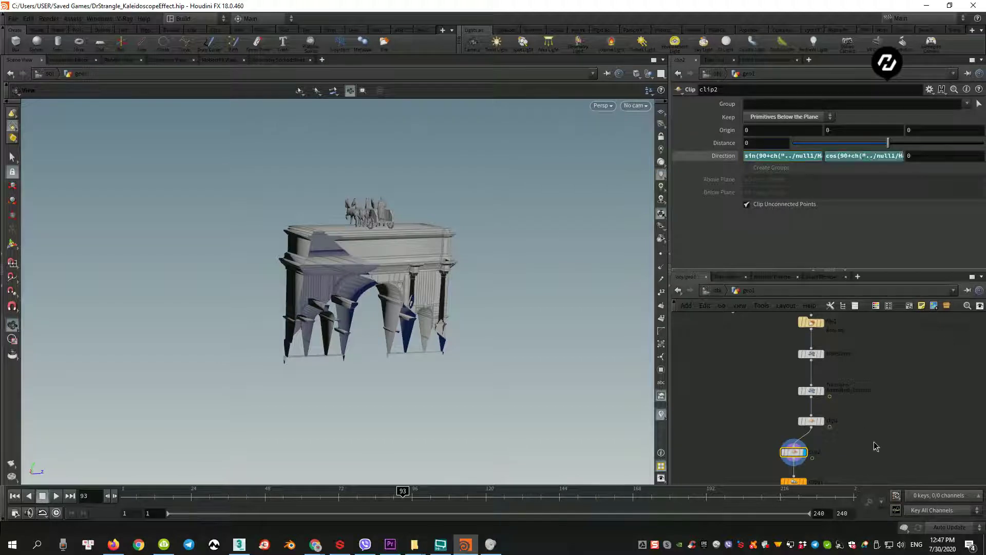
pyautogui.moveTo(855, 442); pyautogui.dragTo(859, 417, button='middle')
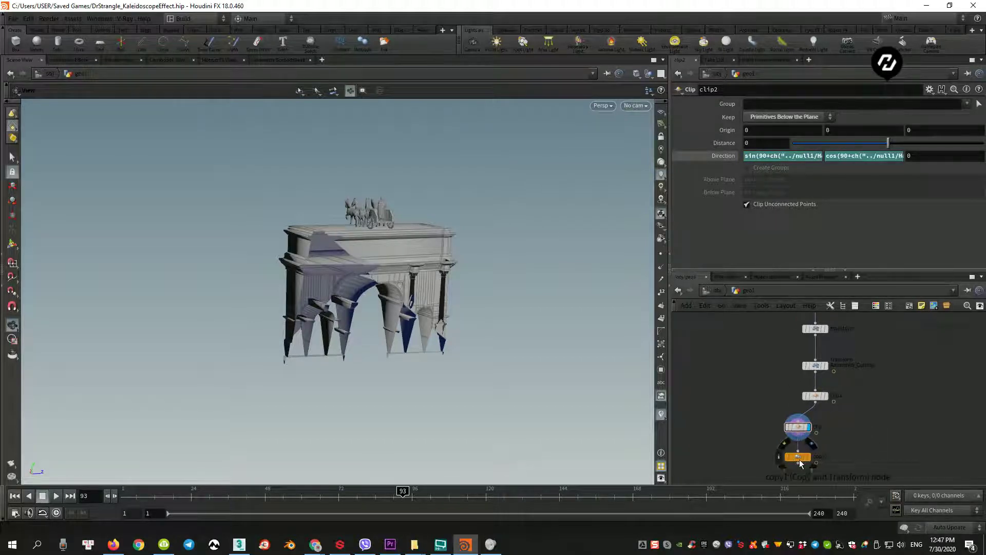
# Display copy1's output and inspect its Rotate Z and Total Number expressions
pyautogui.click(799, 459)
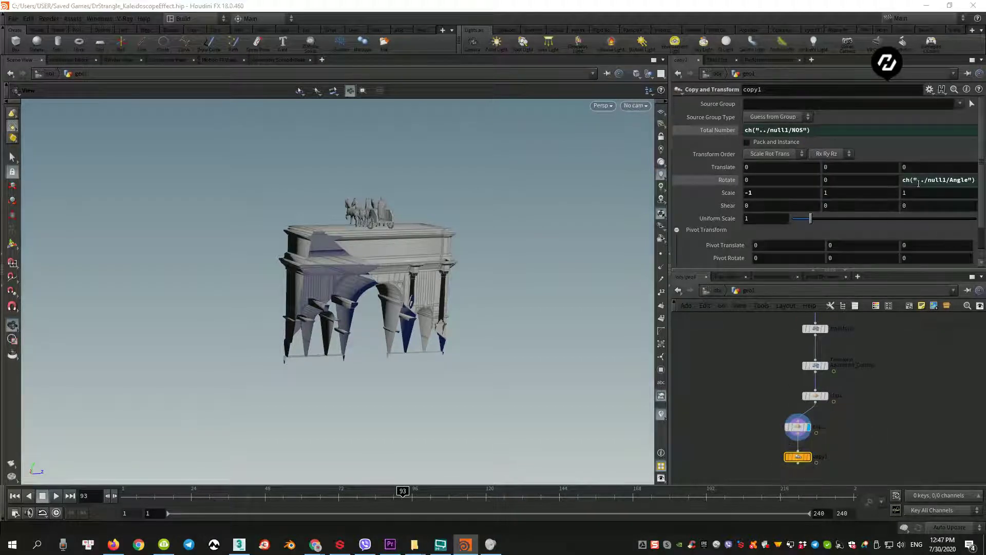
pyautogui.click(811, 459)
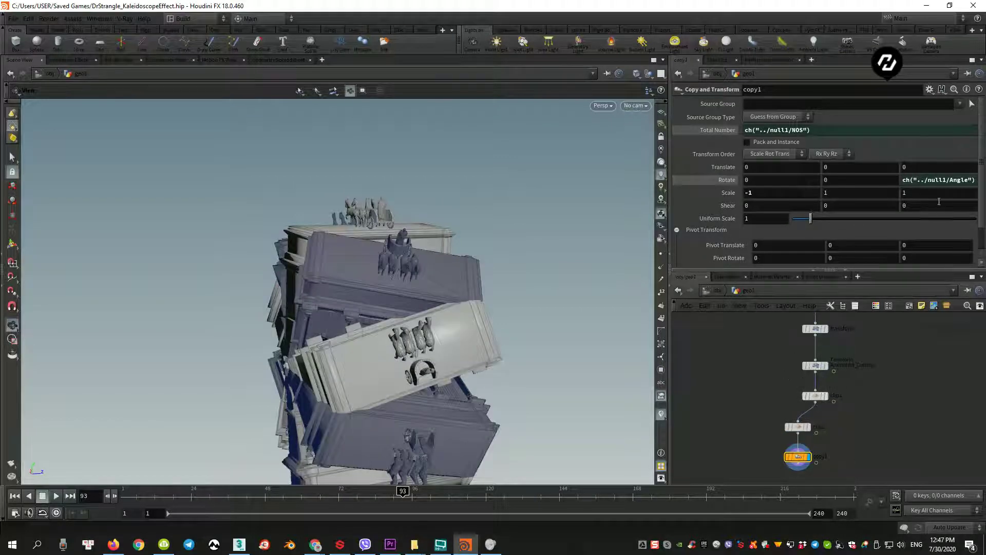
pyautogui.click(916, 181)
pyautogui.hotkey('ctrl', 'a')
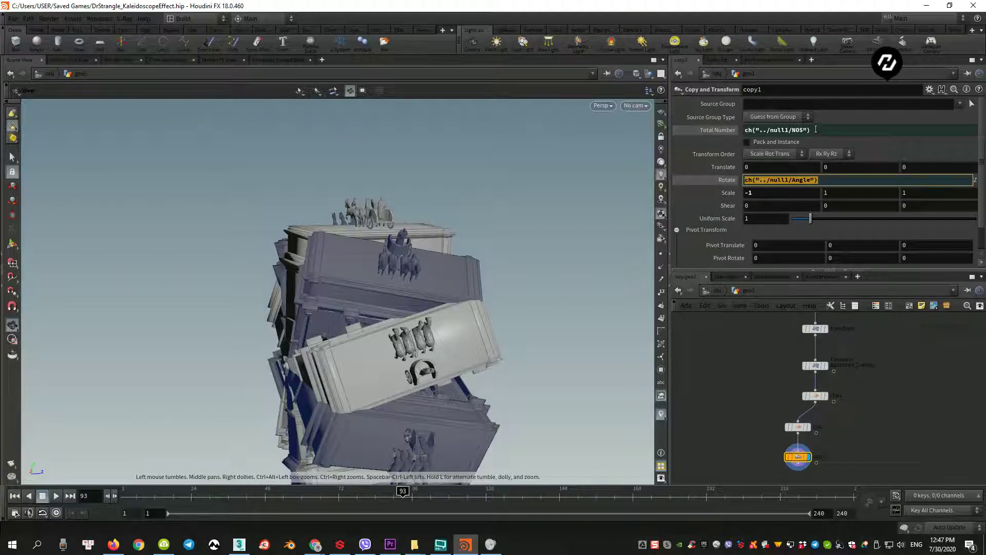
pyautogui.click(816, 129)
# Review null1's parameters, revisit copy1, then select Animated_Control
pyautogui.moveTo(760, 372); pyautogui.dragTo(782, 424, button='middle')
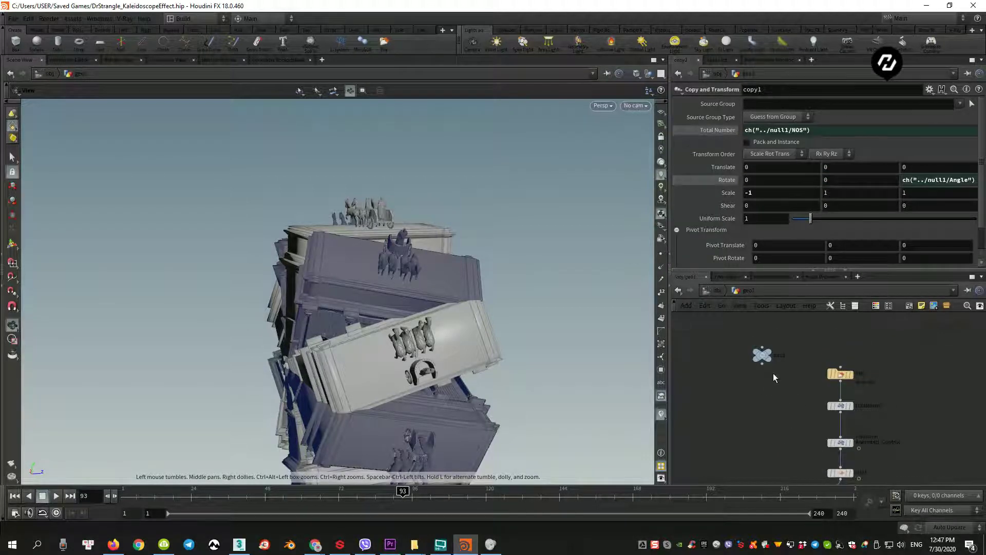
pyautogui.click(764, 356)
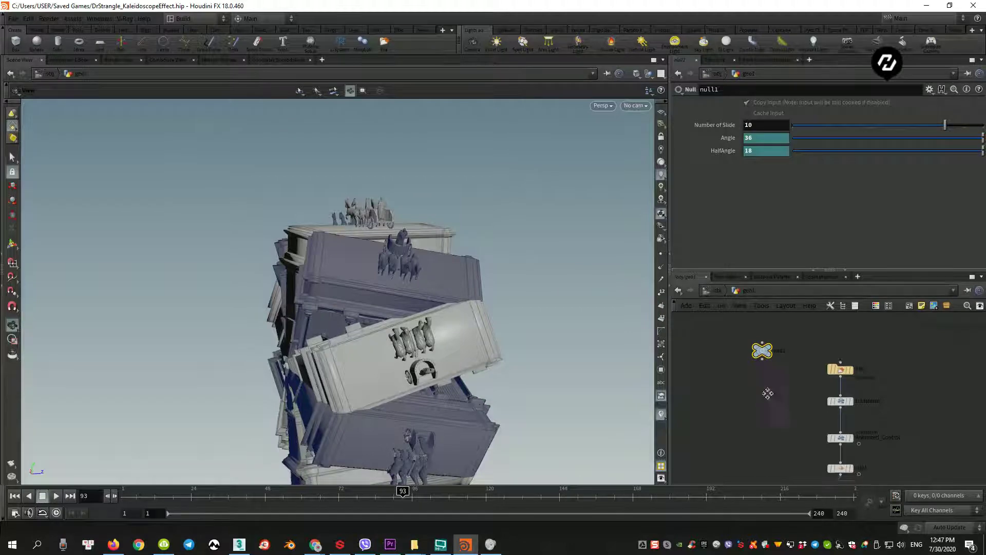
pyautogui.moveTo(768, 394); pyautogui.dragTo(802, 400, button='middle')
pyautogui.click(810, 418)
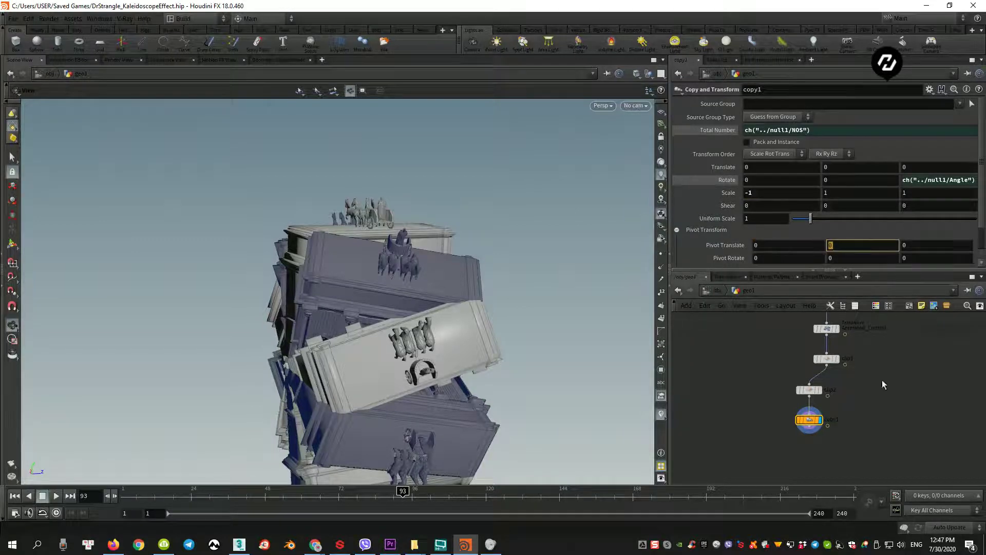
pyautogui.moveTo(895, 364); pyautogui.dragTo(894, 404, button='middle')
pyautogui.click(827, 368)
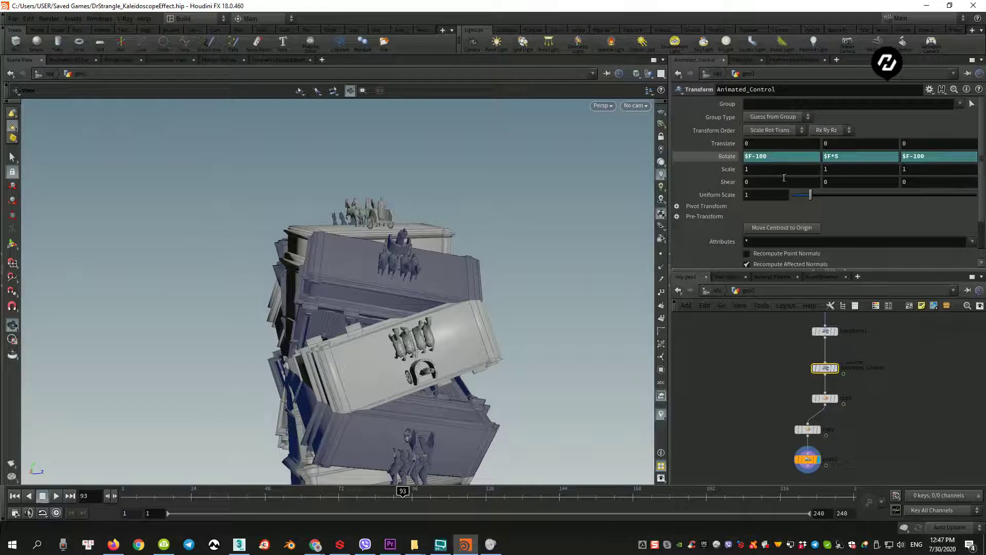
# Check Animated_Control's Rotate expression, start playback, and select null1
pyautogui.click(755, 156)
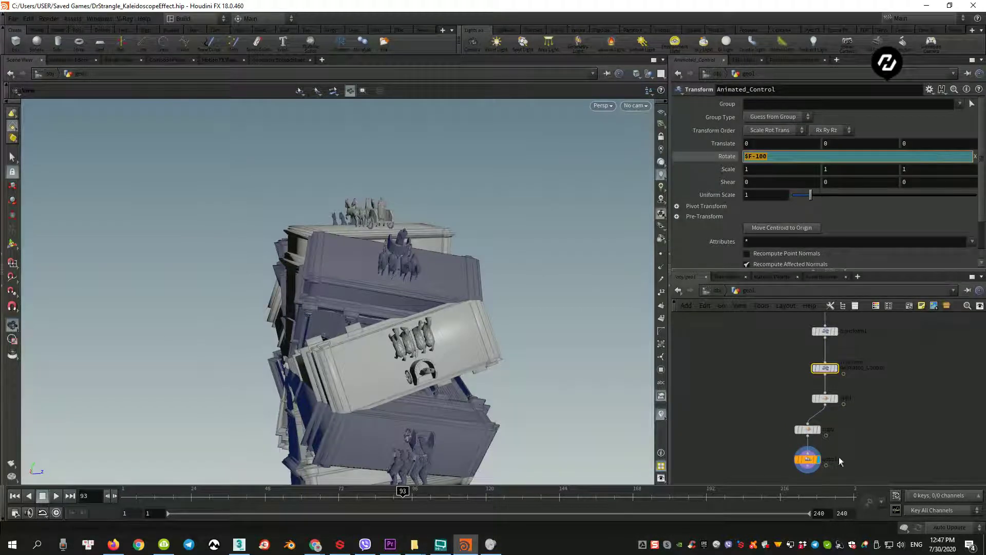
pyautogui.click(54, 496)
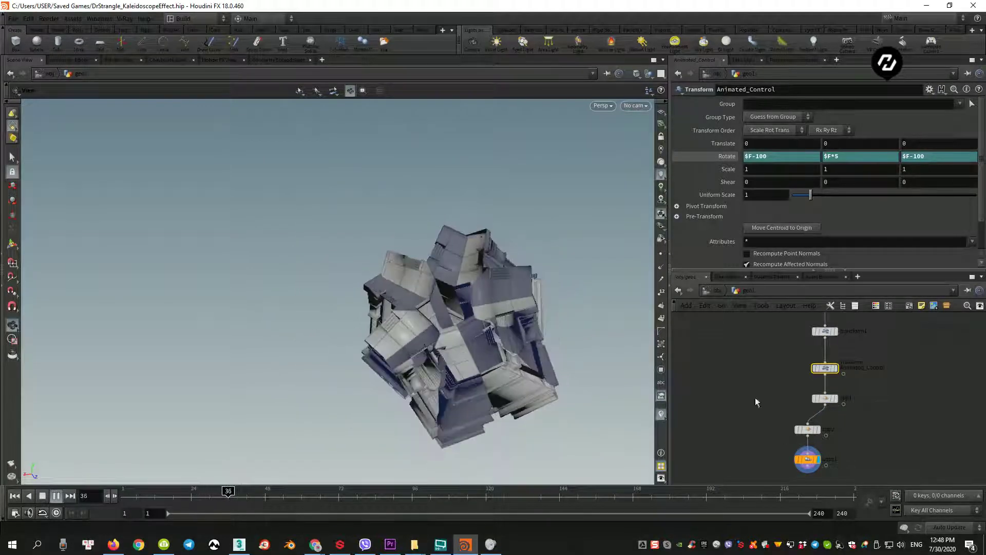
pyautogui.click(758, 341)
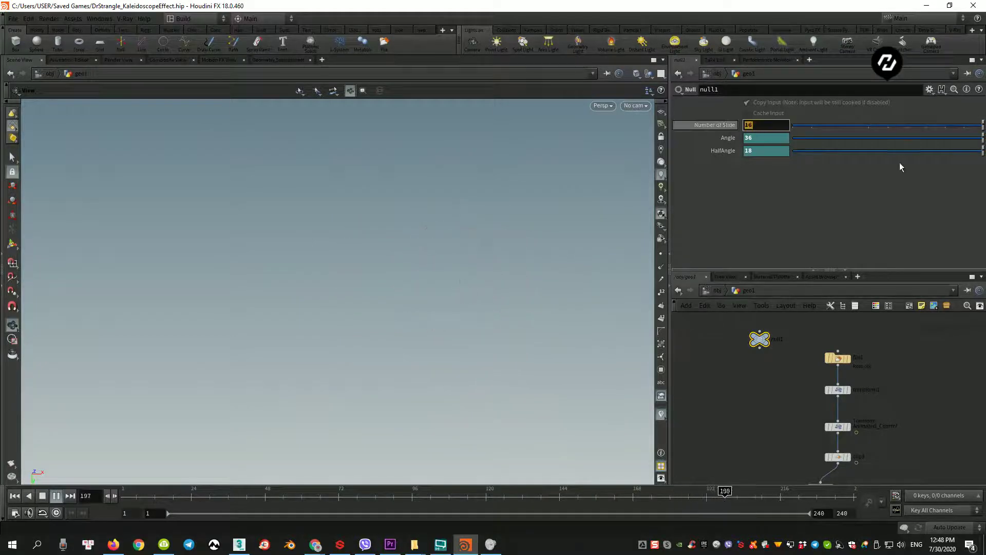
# Set null1's Number of Slide to 6
pyautogui.write('6')
pyautogui.press('Return')
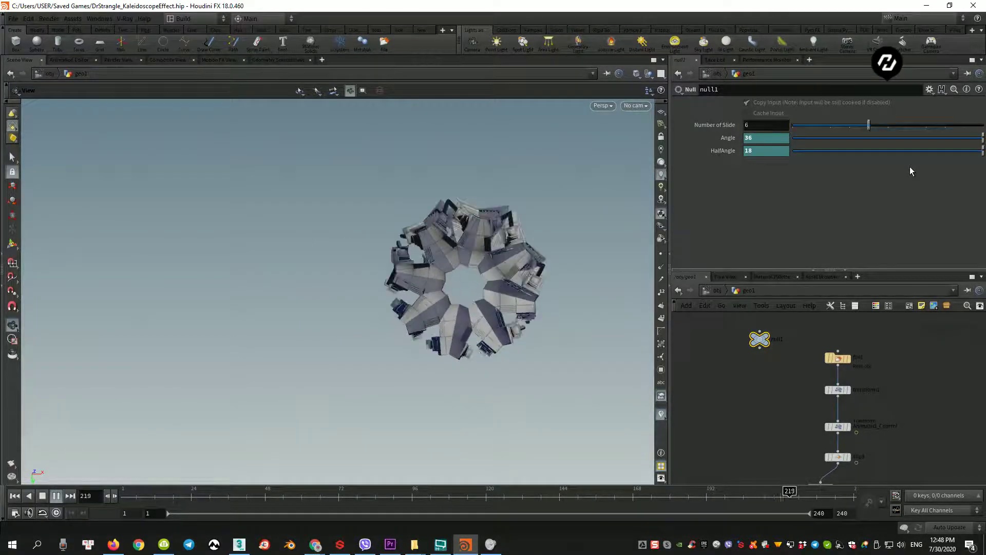